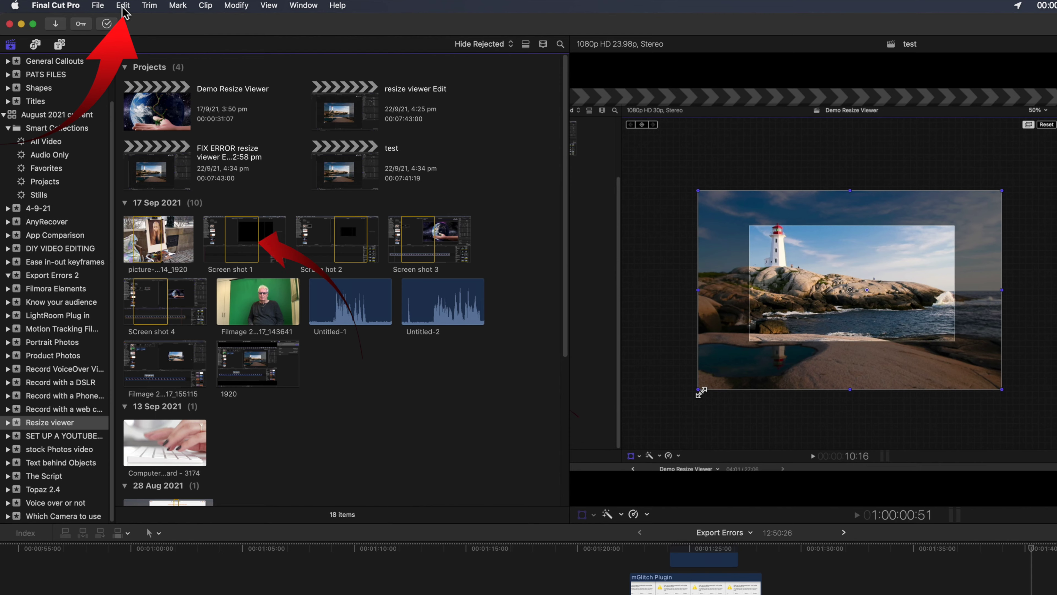
Step: Start removing attributes from the clips via Edit > Remove Attributes
click(124, 7)
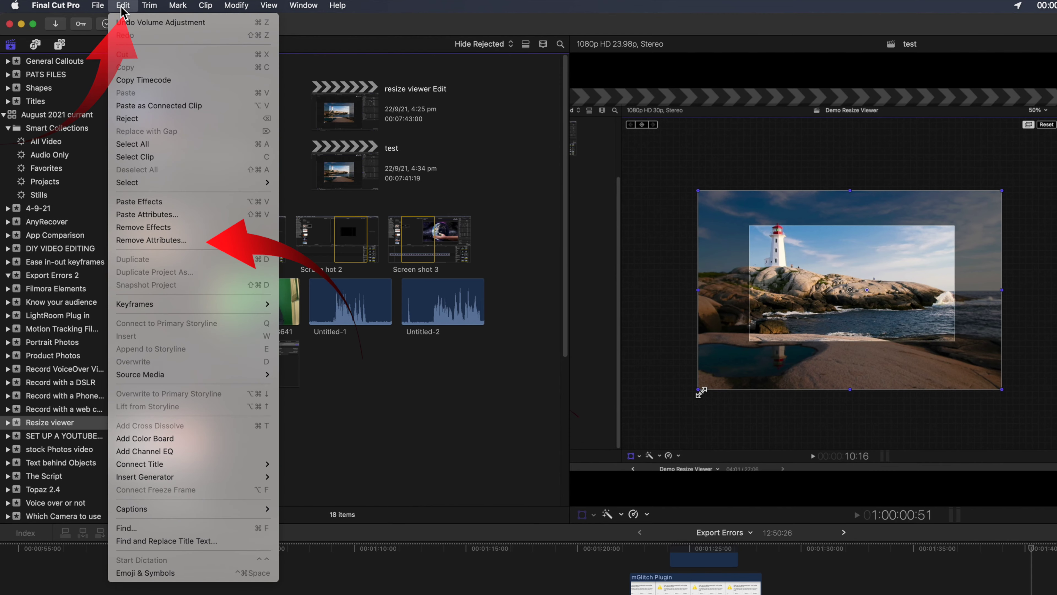
click(167, 246)
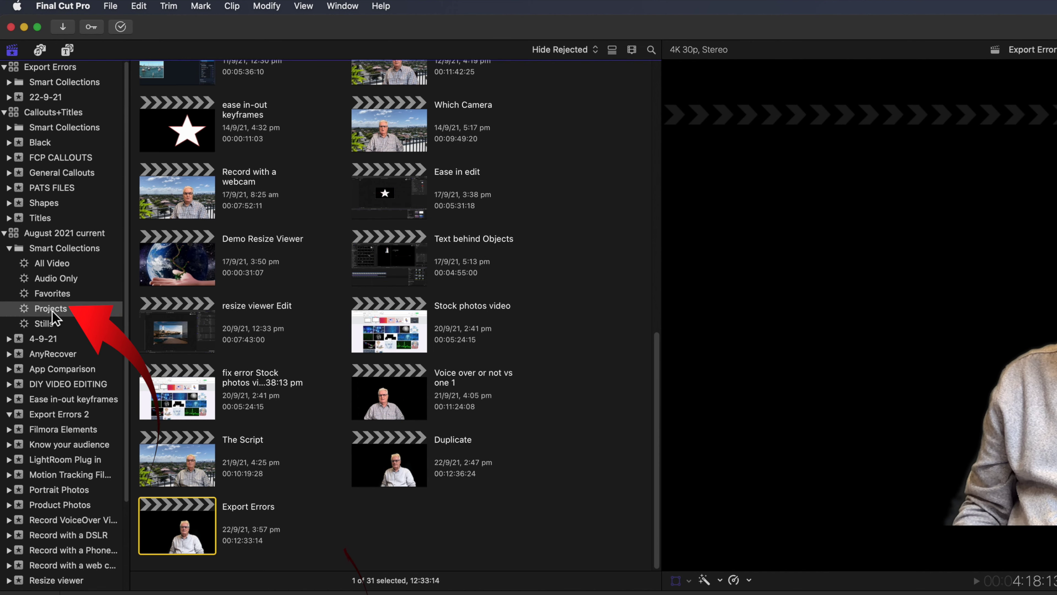
Step: Show the Projects collection of the August 2021 library and focus the project list
click(52, 311)
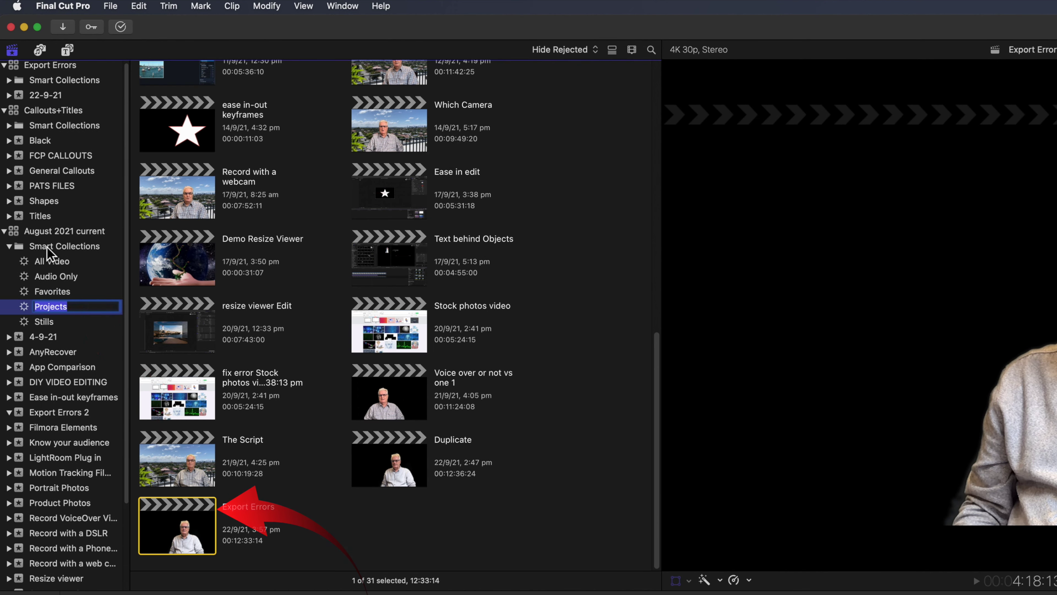
click(47, 247)
click(70, 312)
click(164, 518)
scroll(175, 375, up, 1)
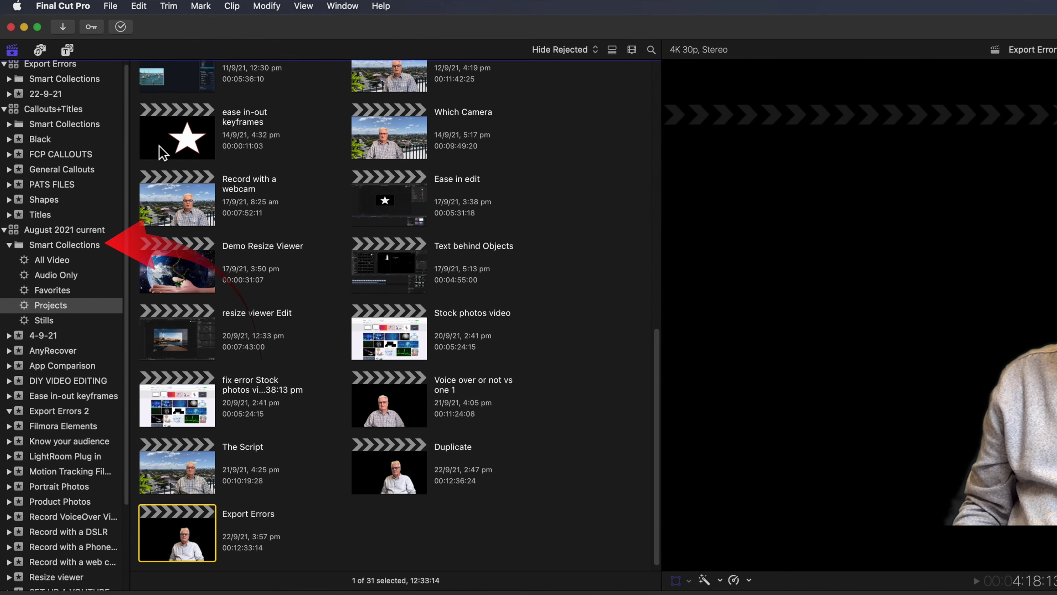
Step: Delete Export Errors' generated project files, including optimized and proxy media
click(111, 6)
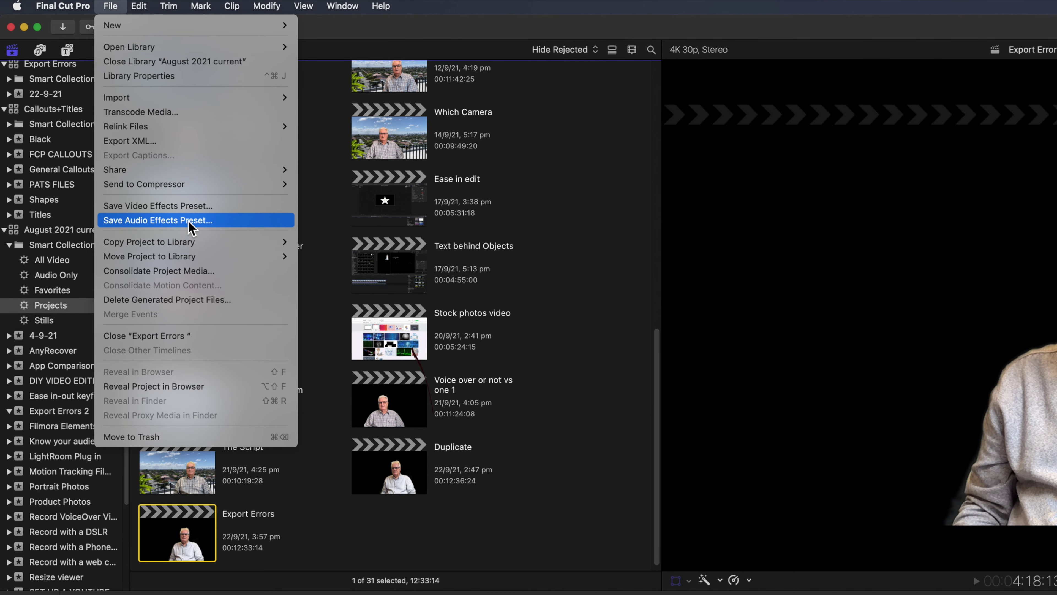
click(186, 301)
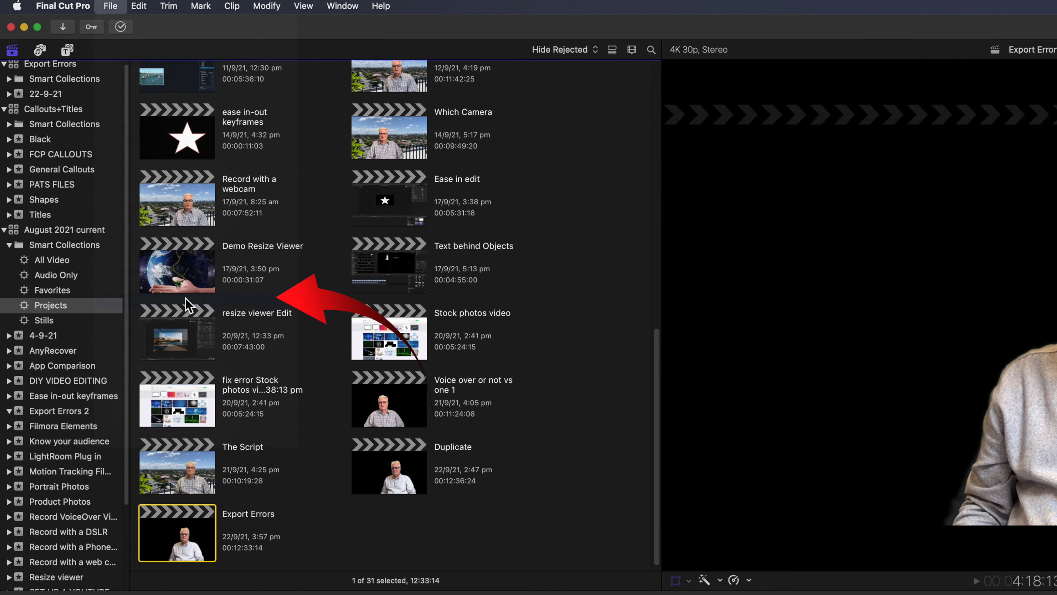
click(735, 499)
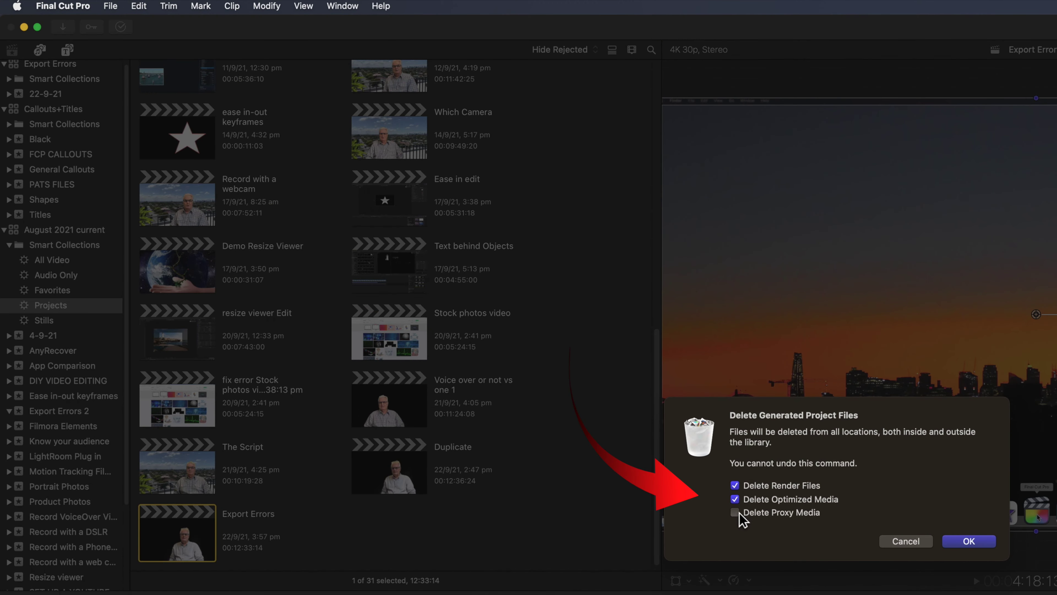
click(735, 512)
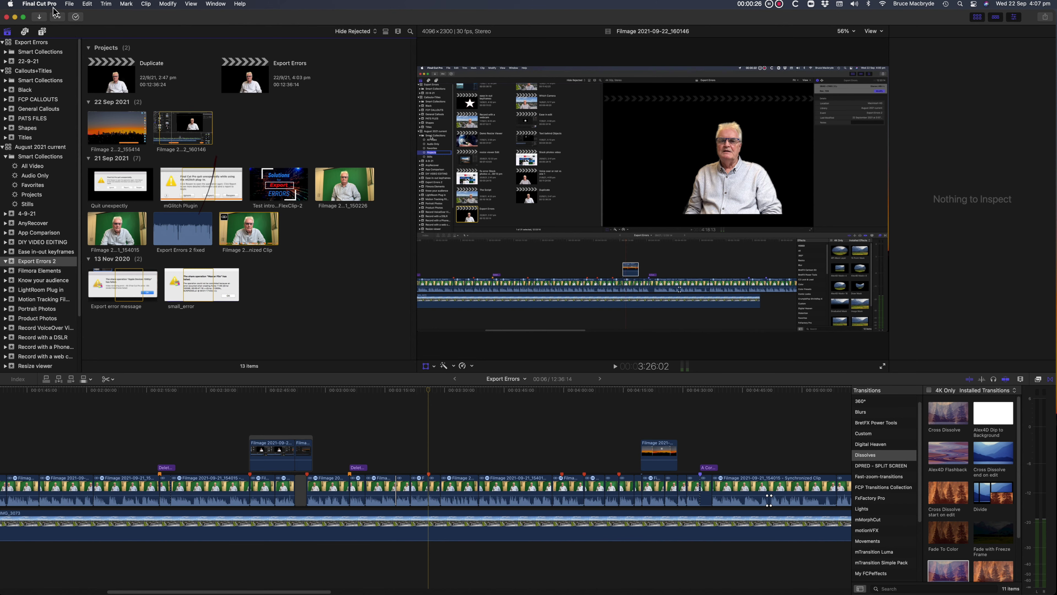
click(53, 5)
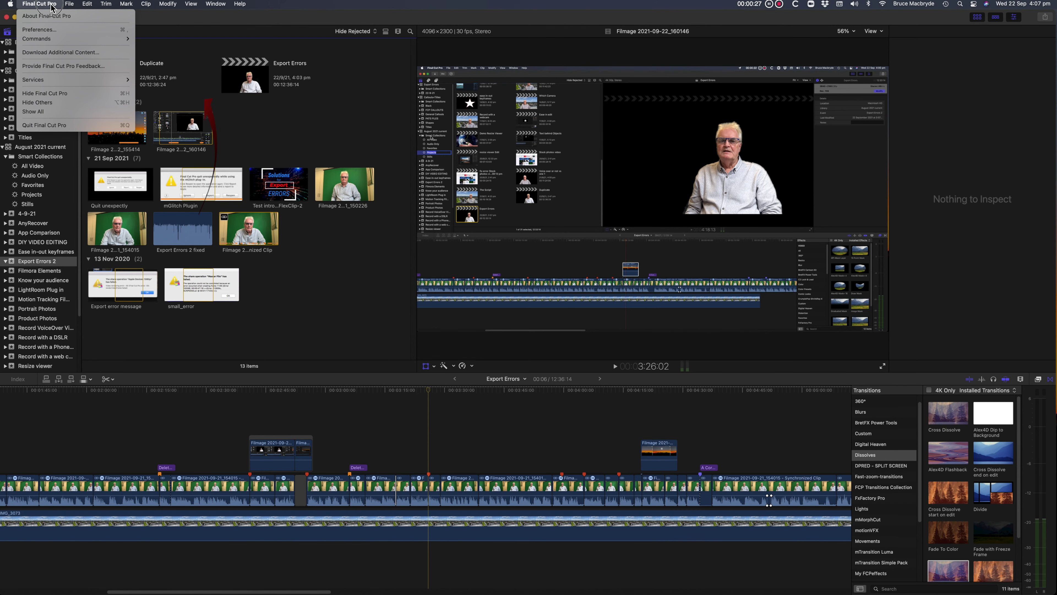
Step: Open Preferences and screenshot the Import and Editing panes
click(48, 33)
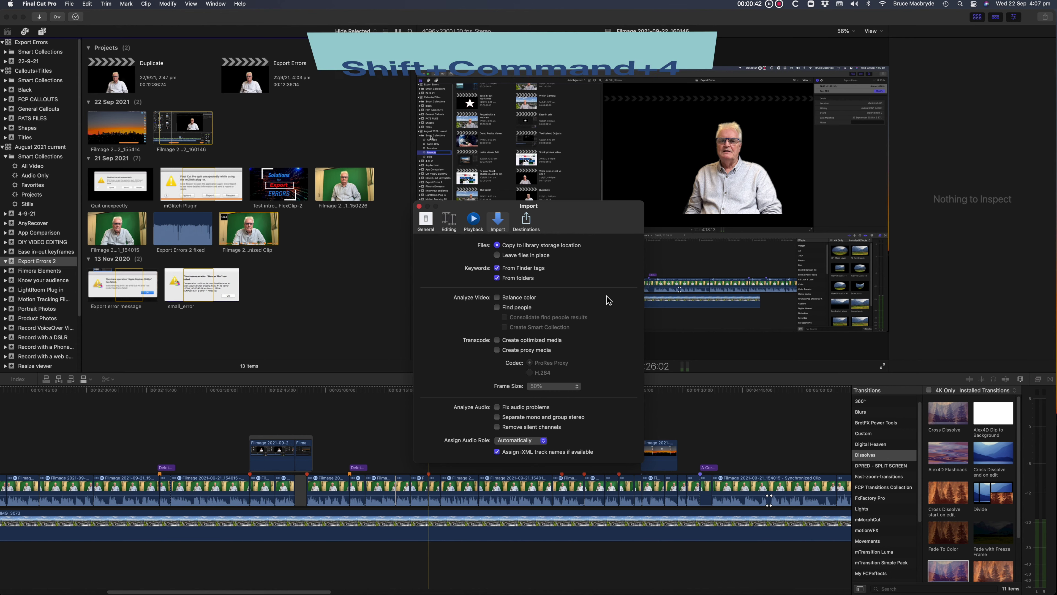
key(shift+super+4)
drag(412, 200, 644, 462)
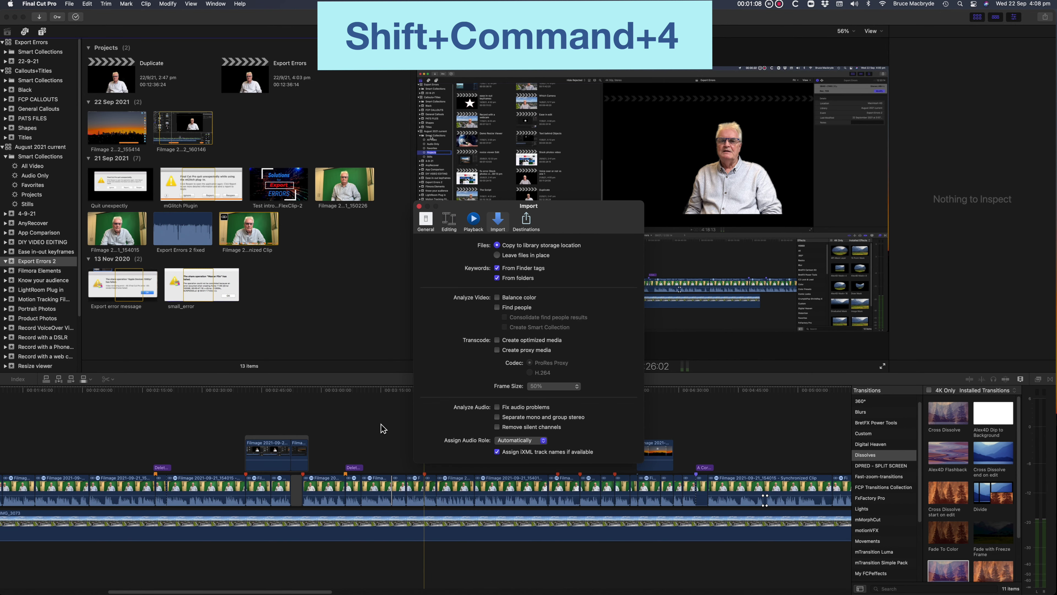
click(449, 223)
key(shift+super+4)
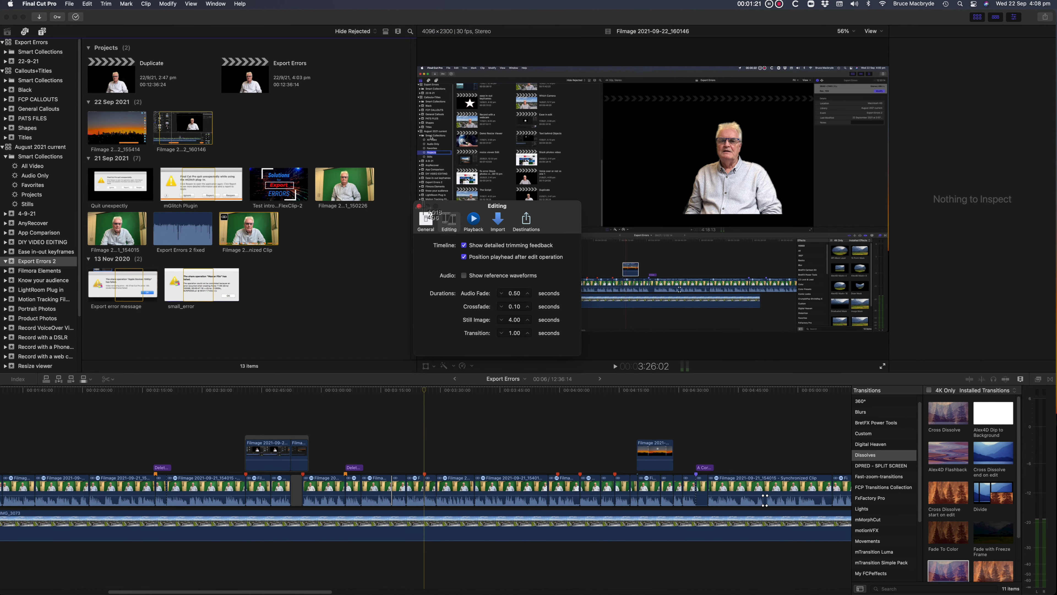
key(space)
click(566, 358)
Step: Screenshot the Playback pane window, then the Import pane window
click(473, 221)
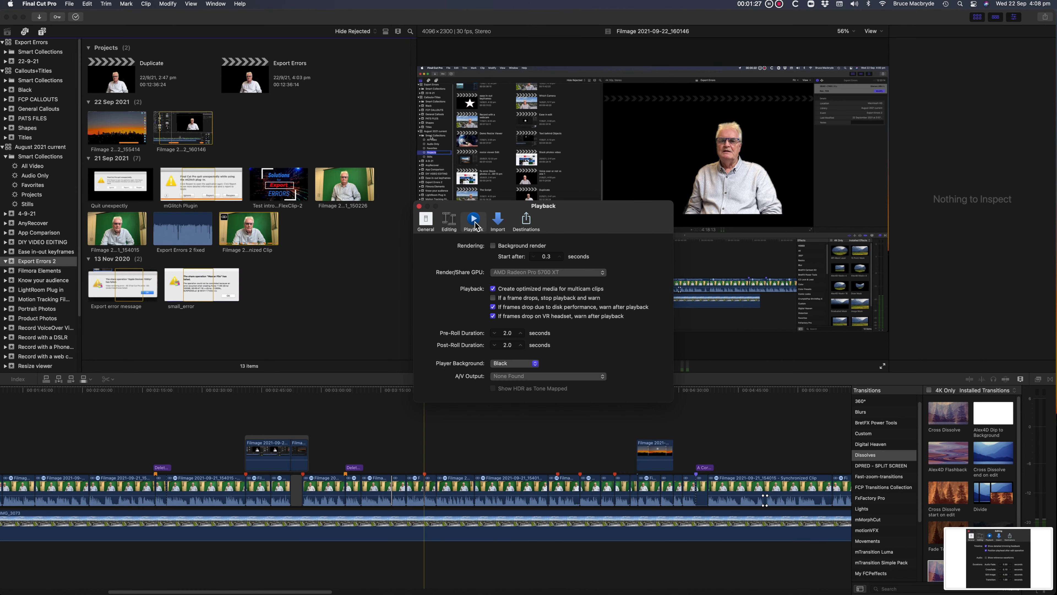
key(shift+super+4)
key(space)
click(677, 406)
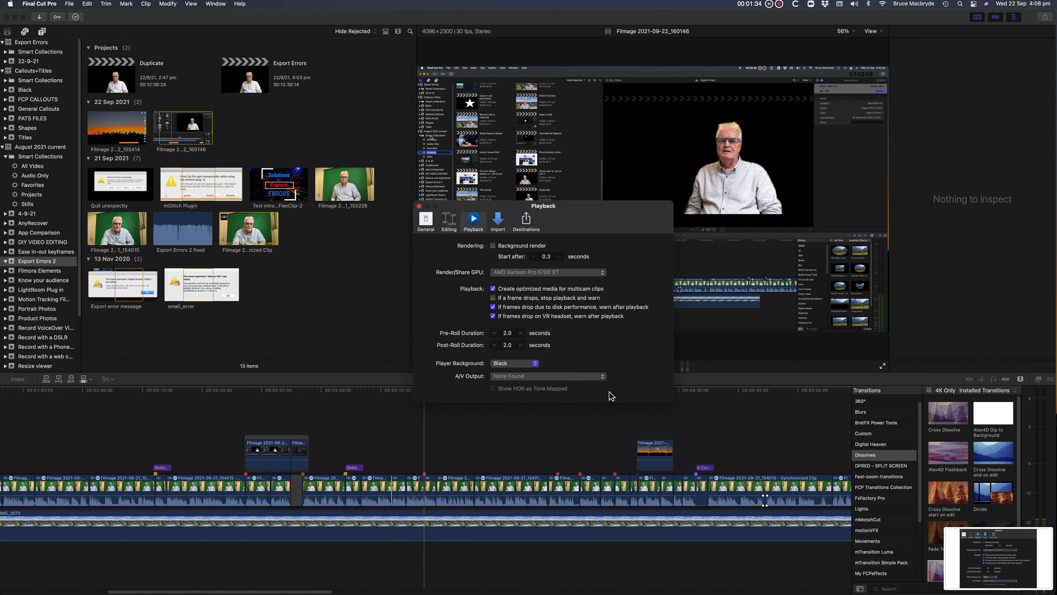
click(498, 221)
key(shift+super+4)
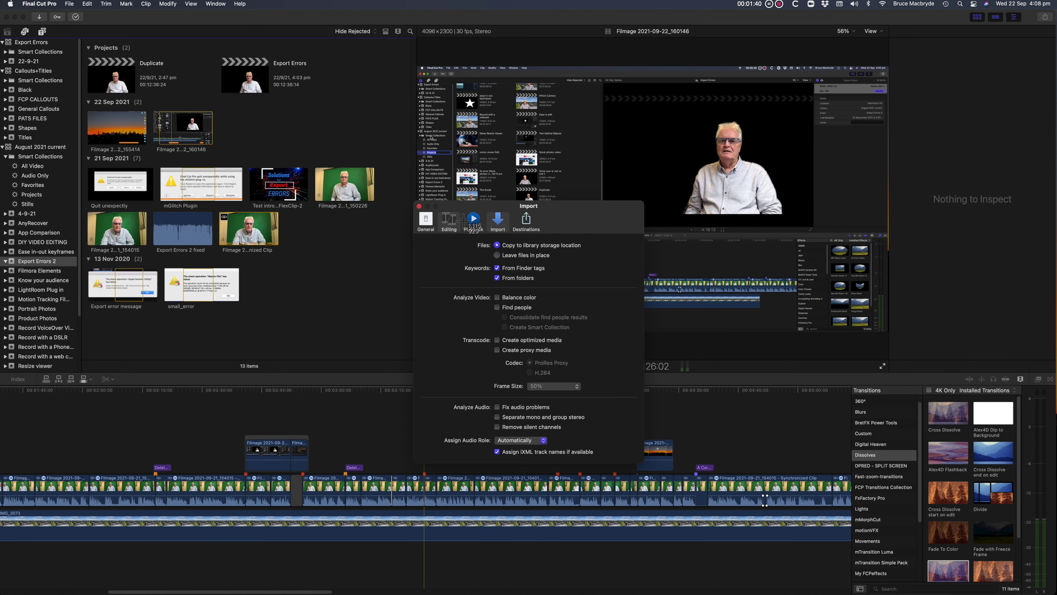
key(space)
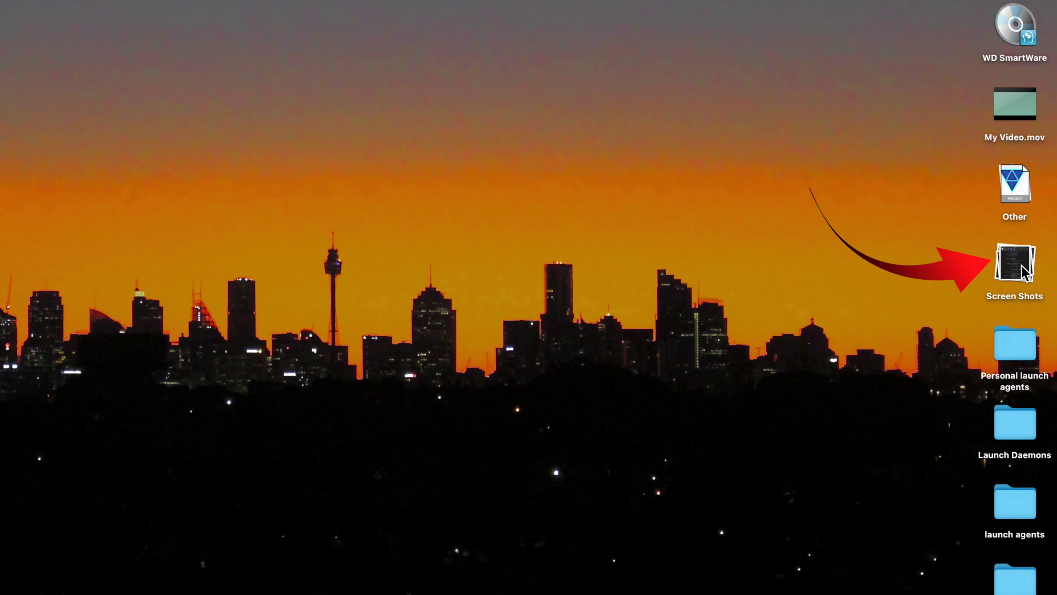
Step: Open four preference screenshots from the Screen Shots stack in Preview
click(1022, 266)
double_click(1015, 339)
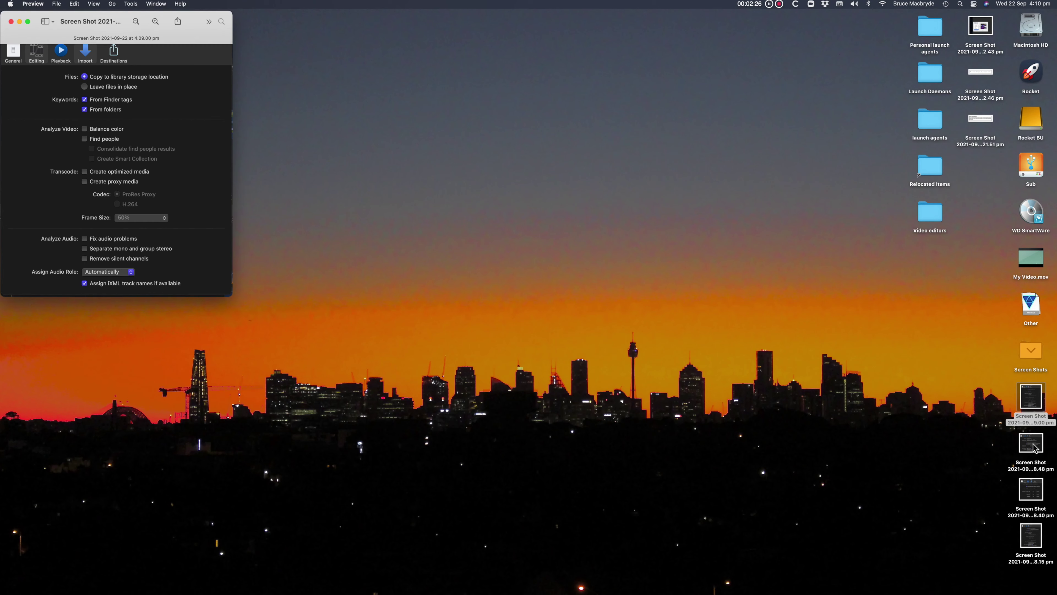
double_click(1035, 447)
double_click(1034, 495)
double_click(1034, 537)
Step: Arrange the screenshots on screen and relaunch Final Cut Pro to reset its preferences
drag(180, 75, 531, 107)
drag(145, 45, 761, 324)
drag(145, 42, 271, 378)
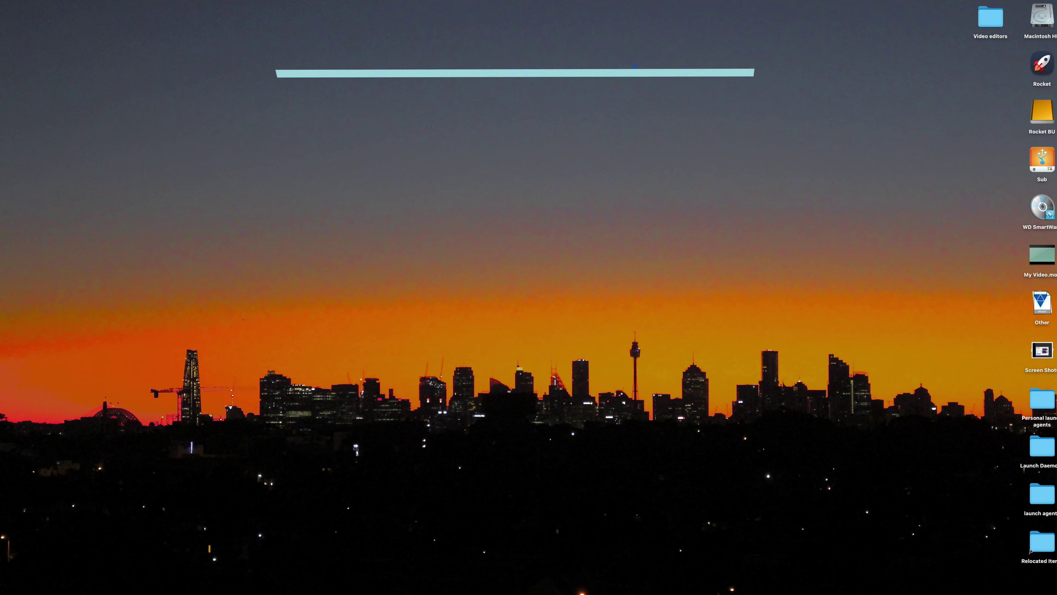
alt+super+click(534, 588)
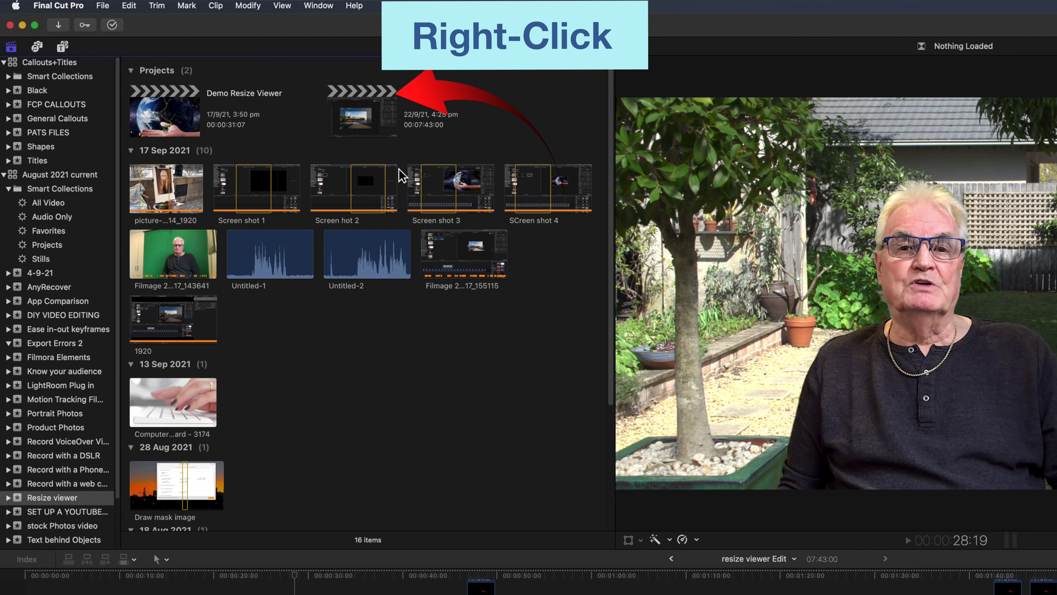
Step: Snapshot resize viewer Edit, prefix its name with 'FIX ERROR', and open the Share list
right_click(374, 111)
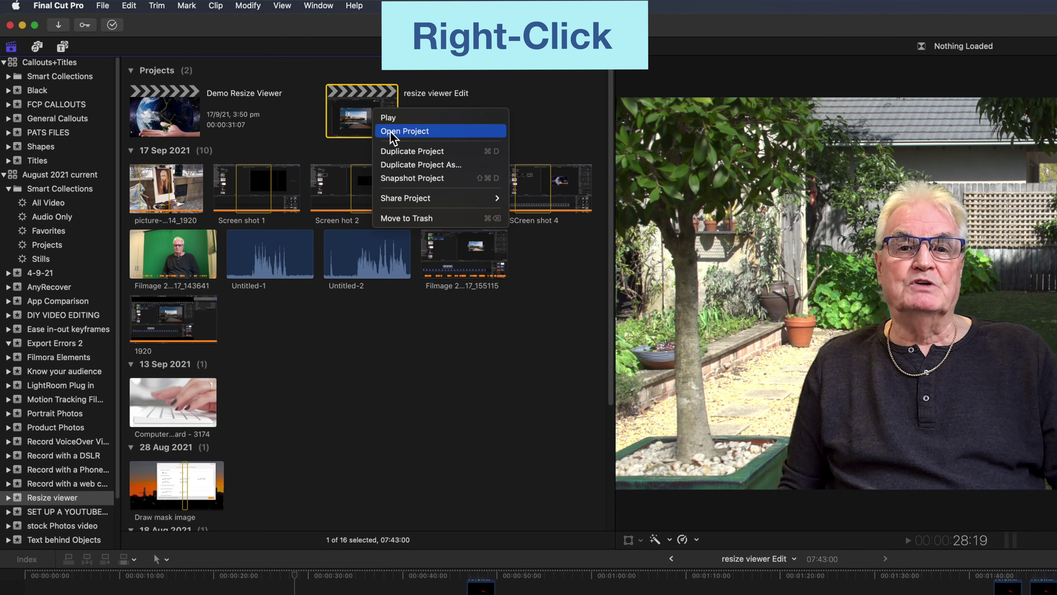
click(412, 179)
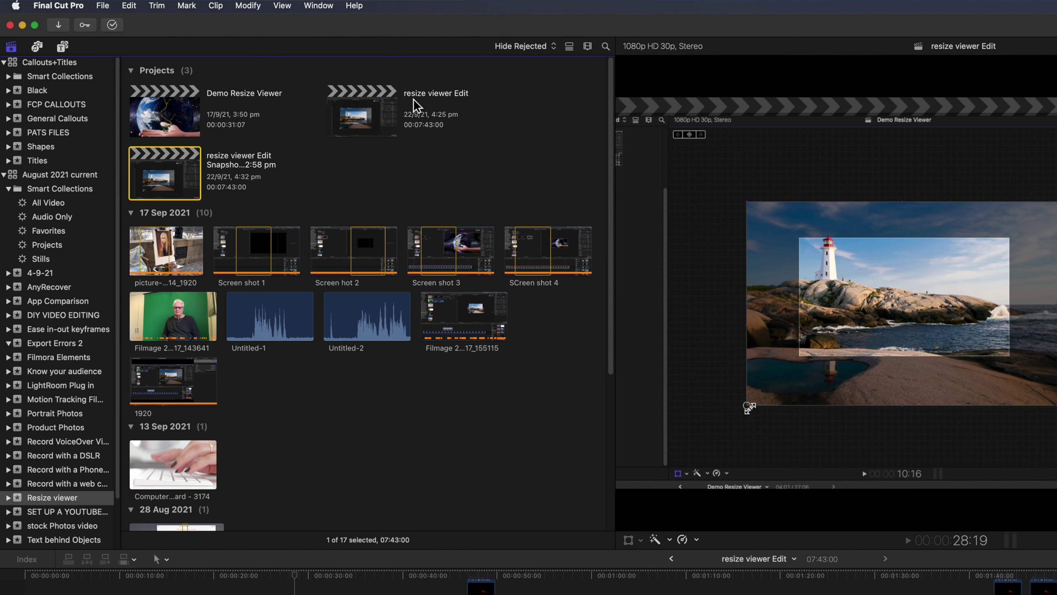
click(230, 171)
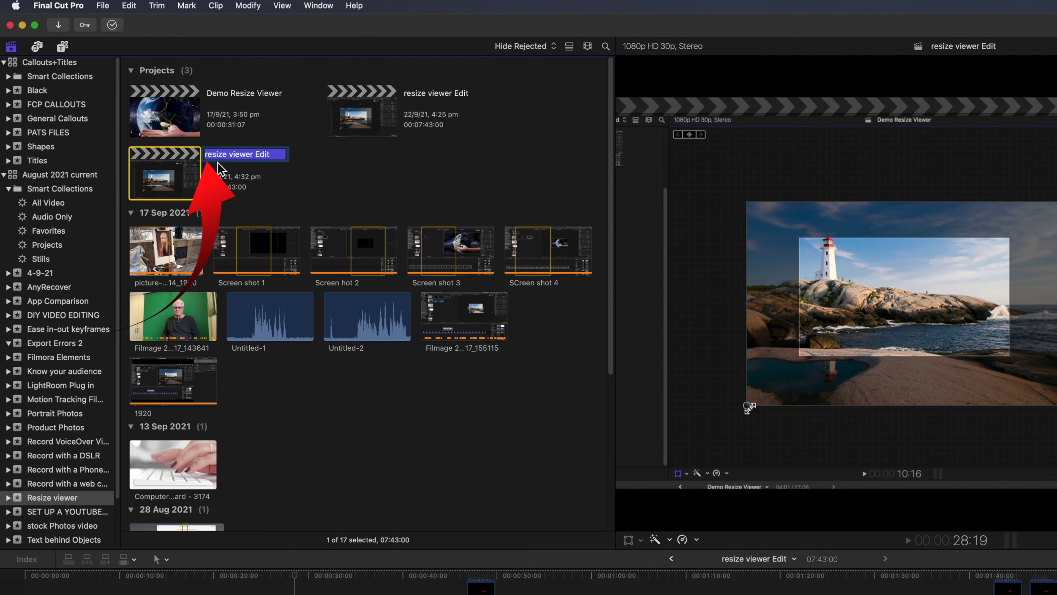
click(206, 155)
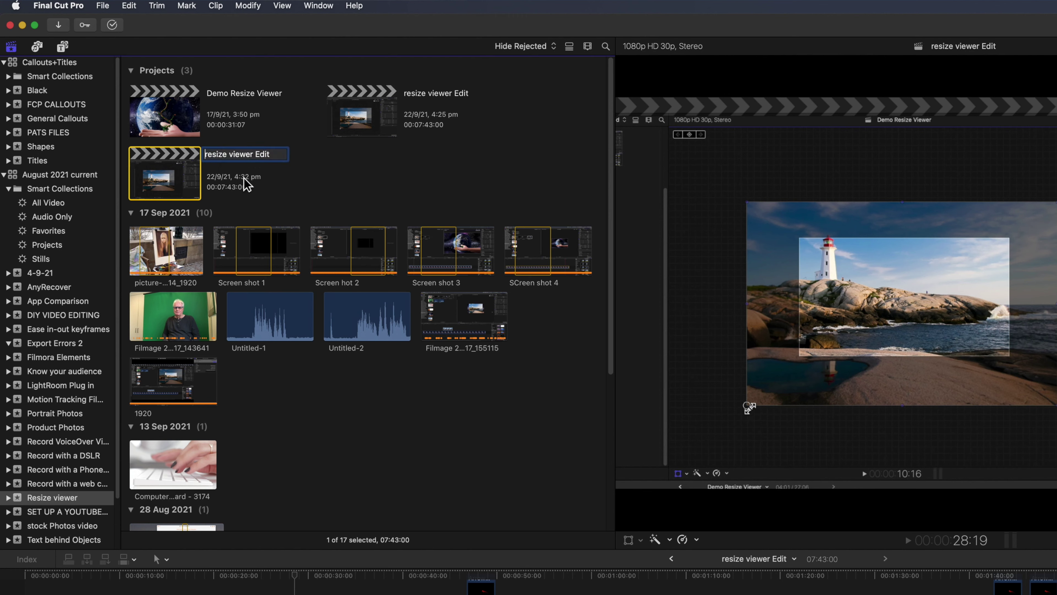
text(FIX ERROR)
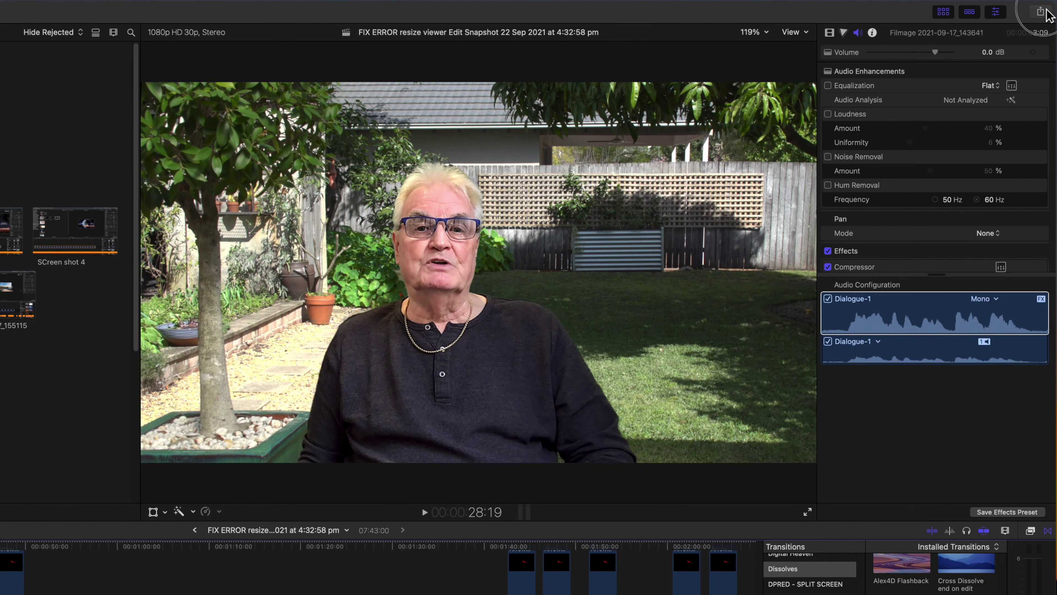
click(1042, 11)
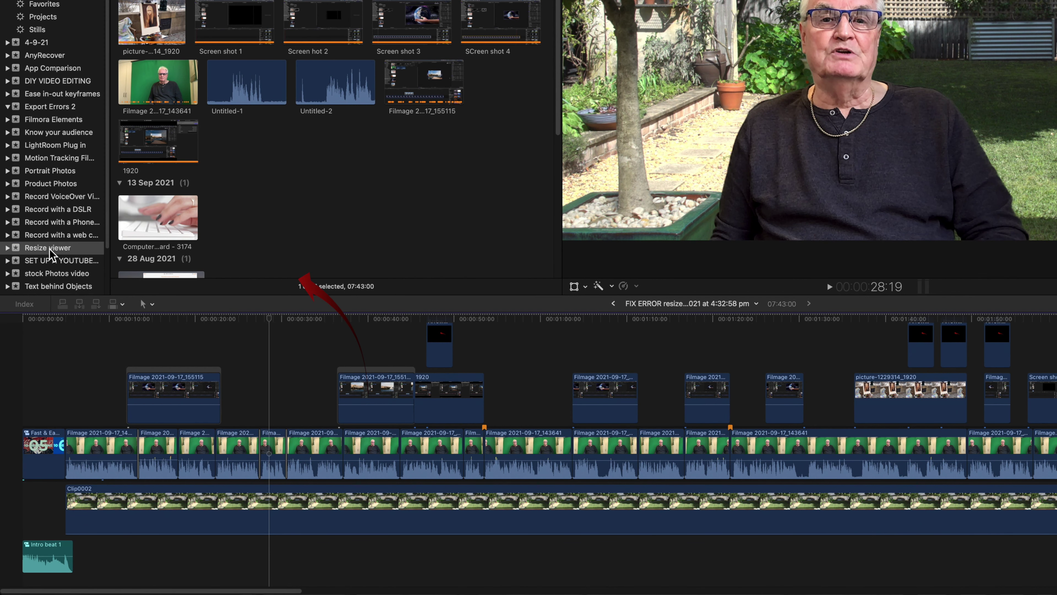
right_click(49, 252)
Step: Create a new project named 'test' in the Resize viewer event
click(61, 271)
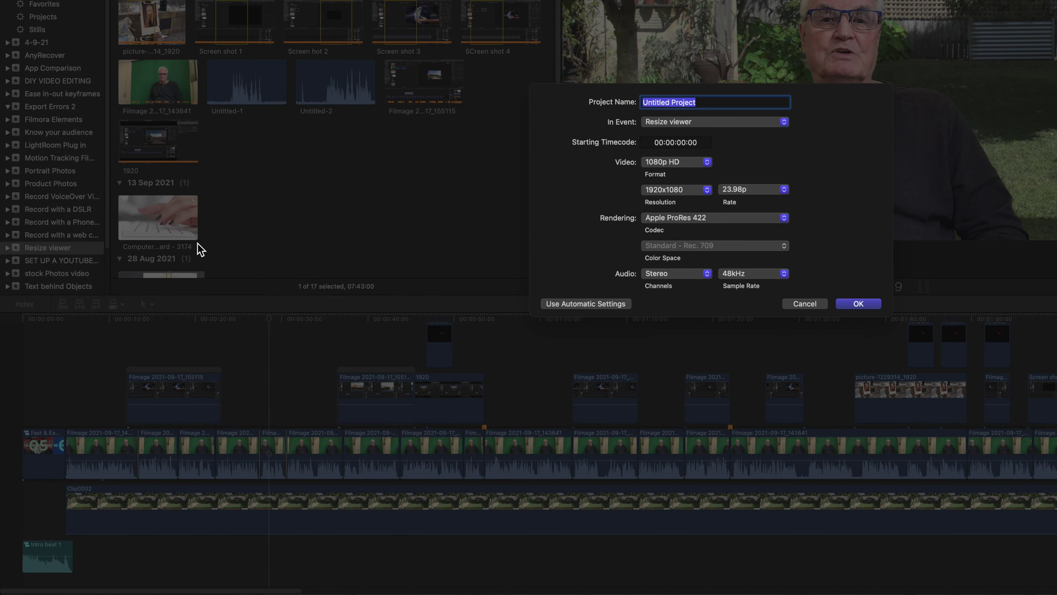
text(test)
click(865, 304)
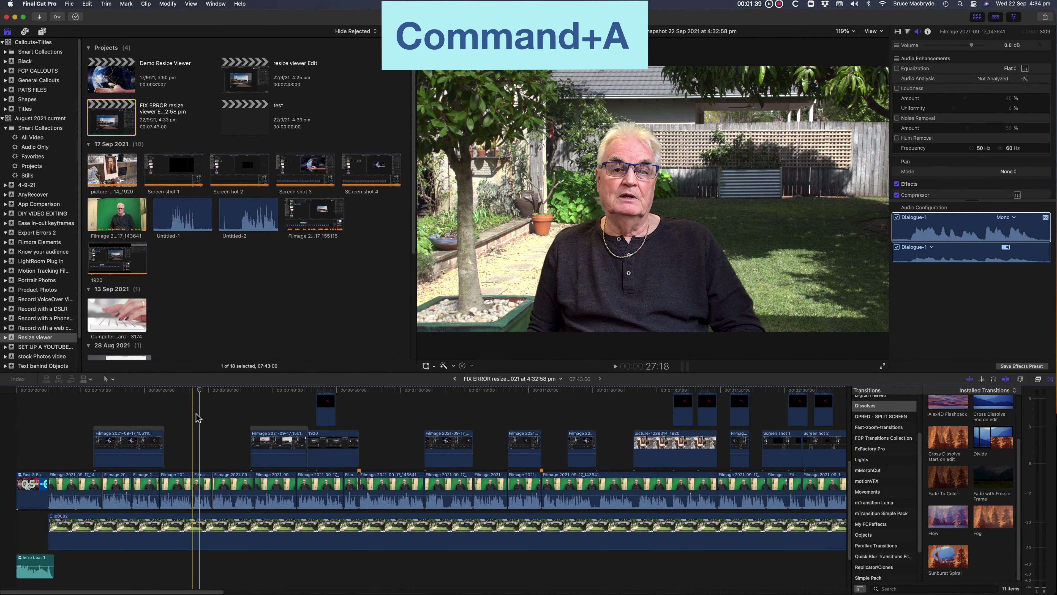
Step: Copy all clips from the original timeline and open the empty test project
key(super+a)
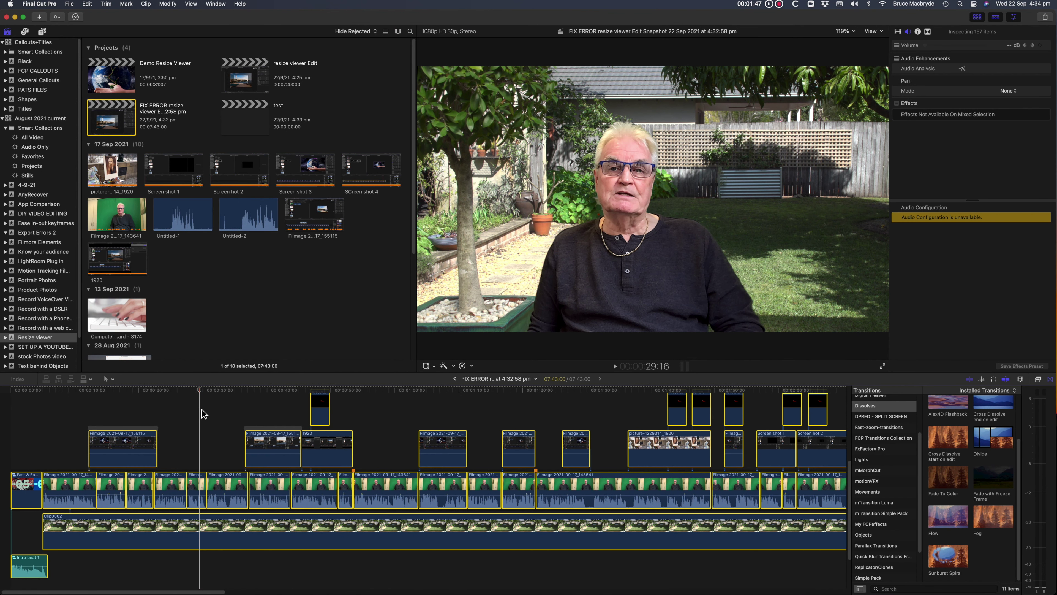
key(super+c)
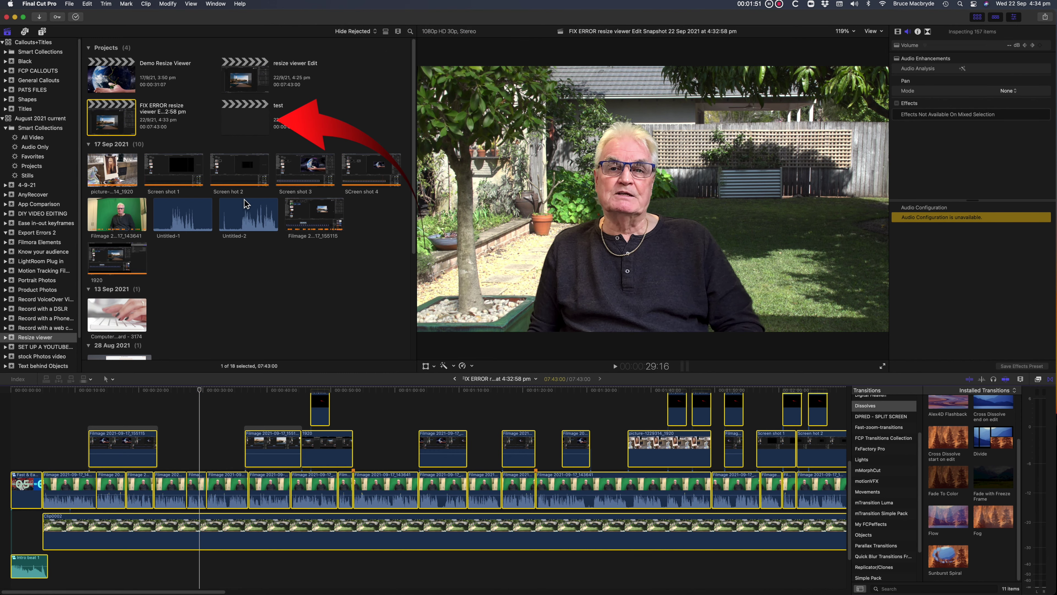
double_click(253, 121)
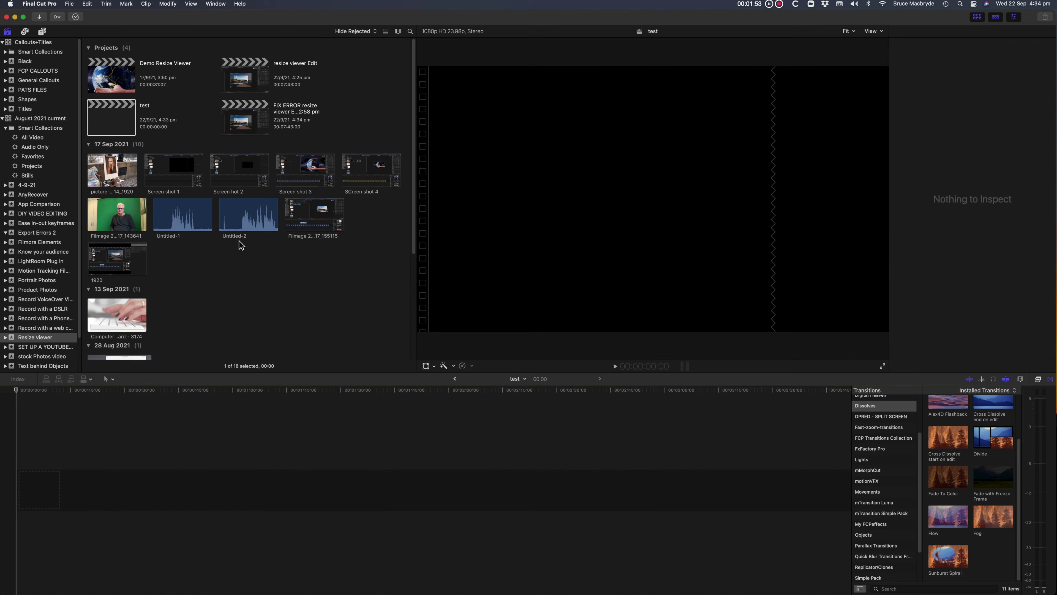
Step: Paste the copied clips into the test project and try exporting it via Share
key(super+v)
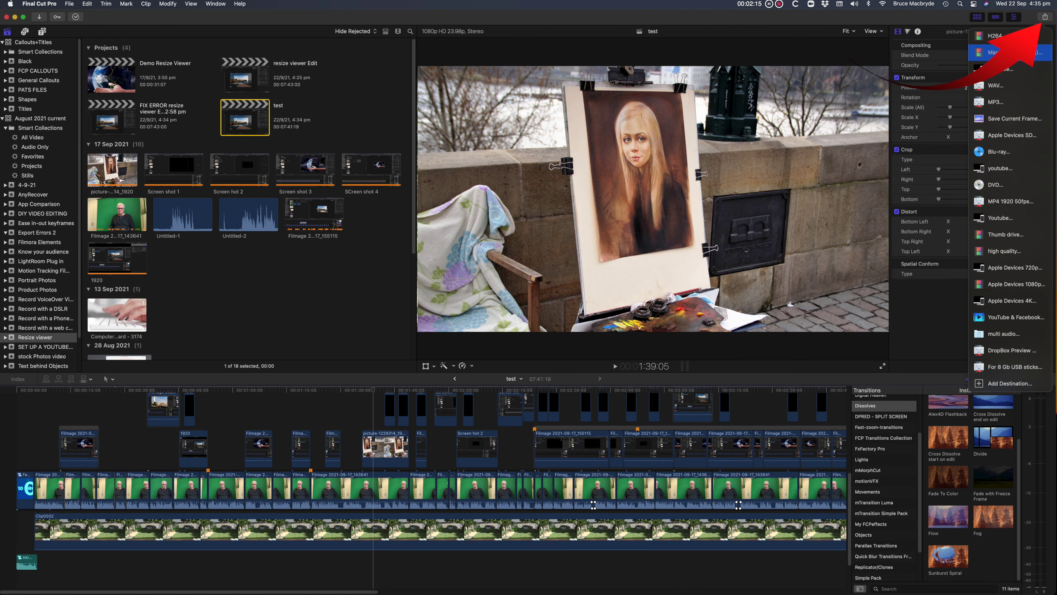
click(993, 53)
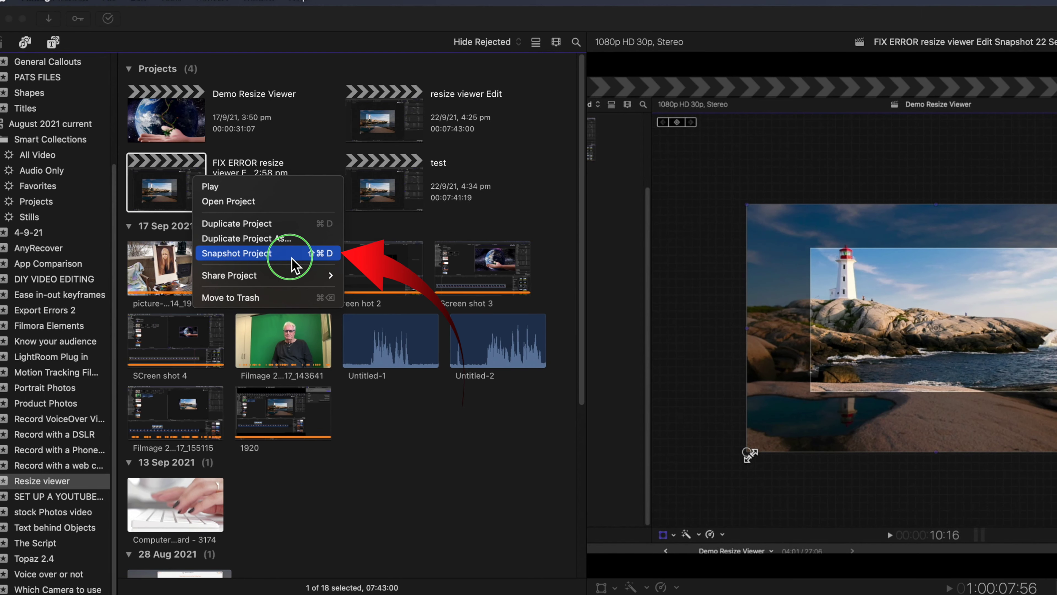
Step: Return to the FIX ERROR snapshot timeline, select all its clips, and open the timeline index
click(383, 383)
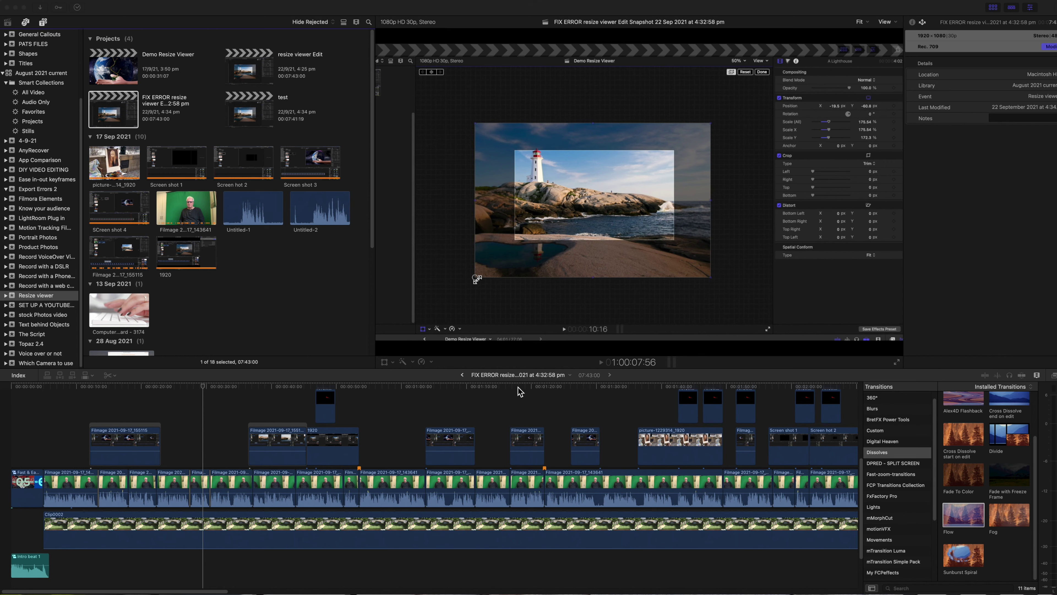
click(55, 419)
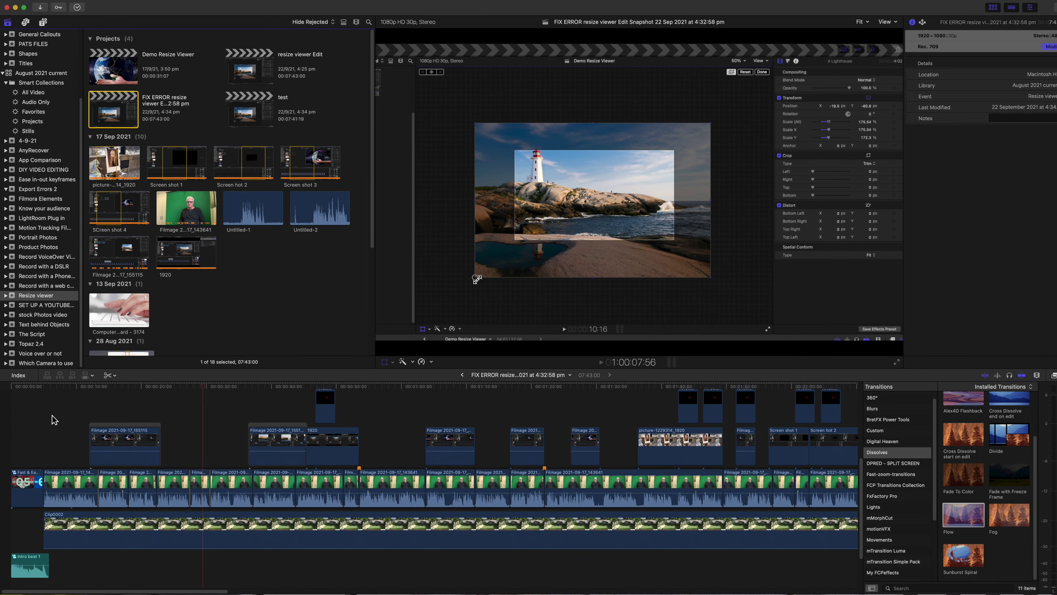
click(59, 394)
key(super+a)
click(21, 376)
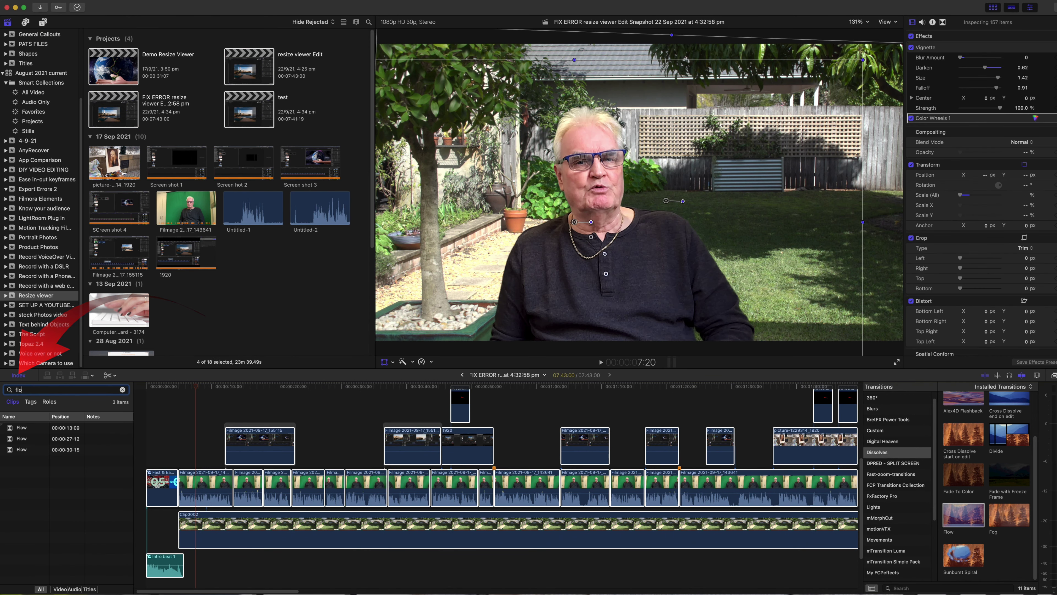
Step: Search the timeline index for 'flow' and delete all three Flow transitions
text(flow)
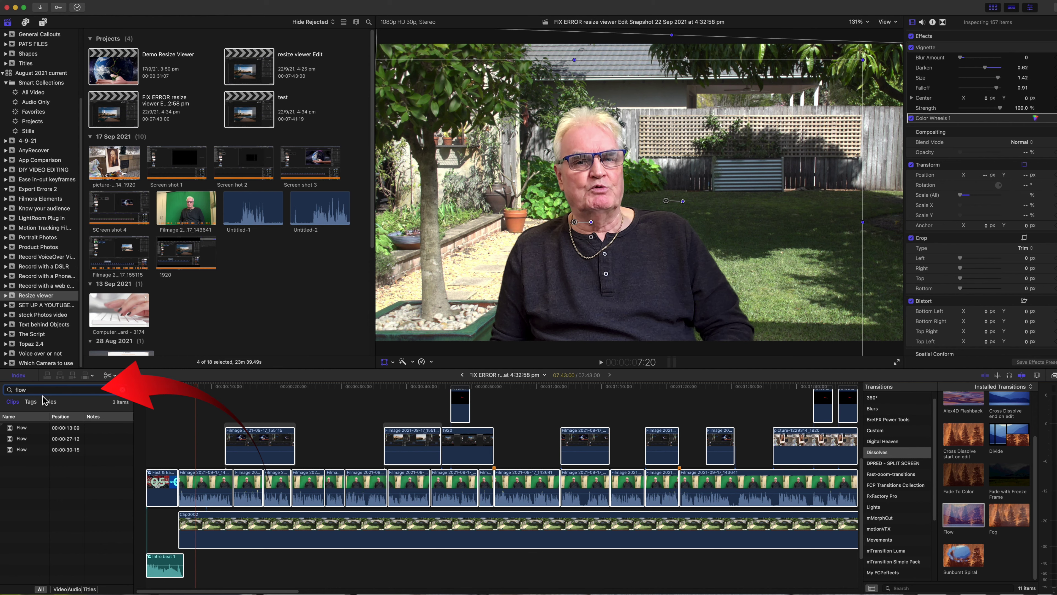
click(37, 445)
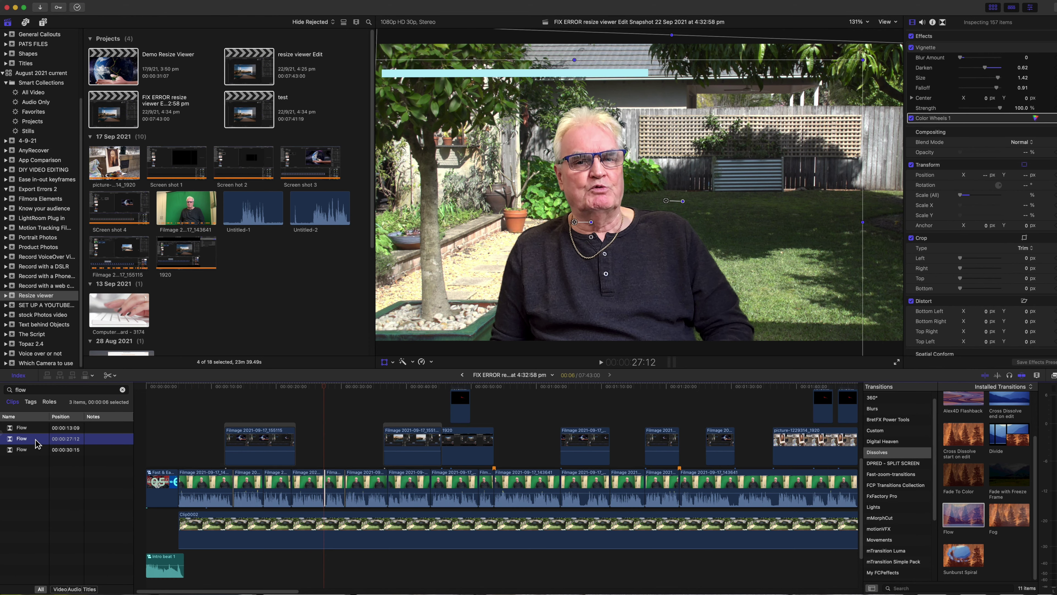
key(super+a)
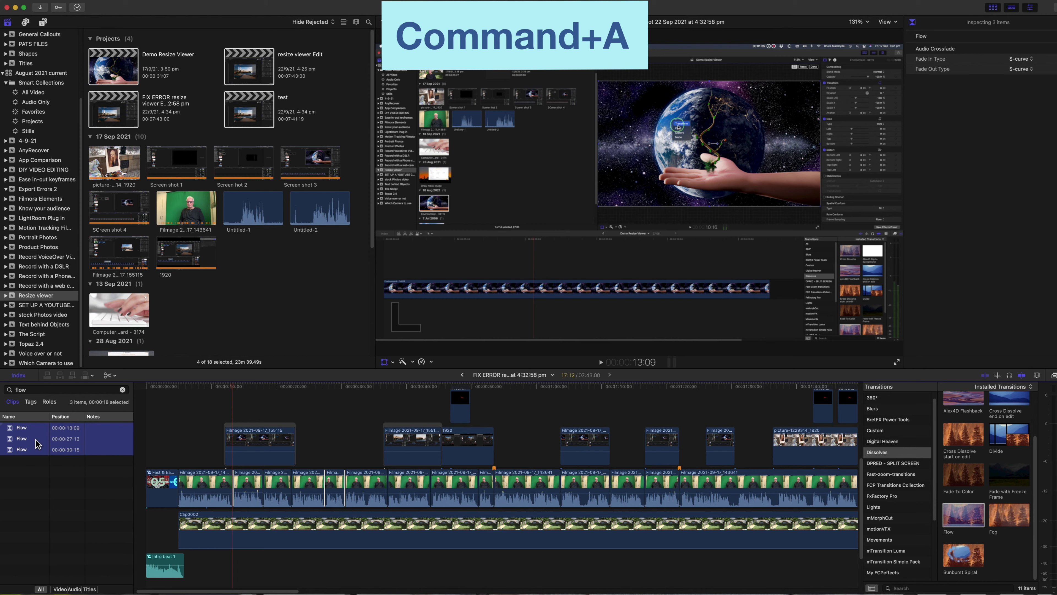
key(Delete)
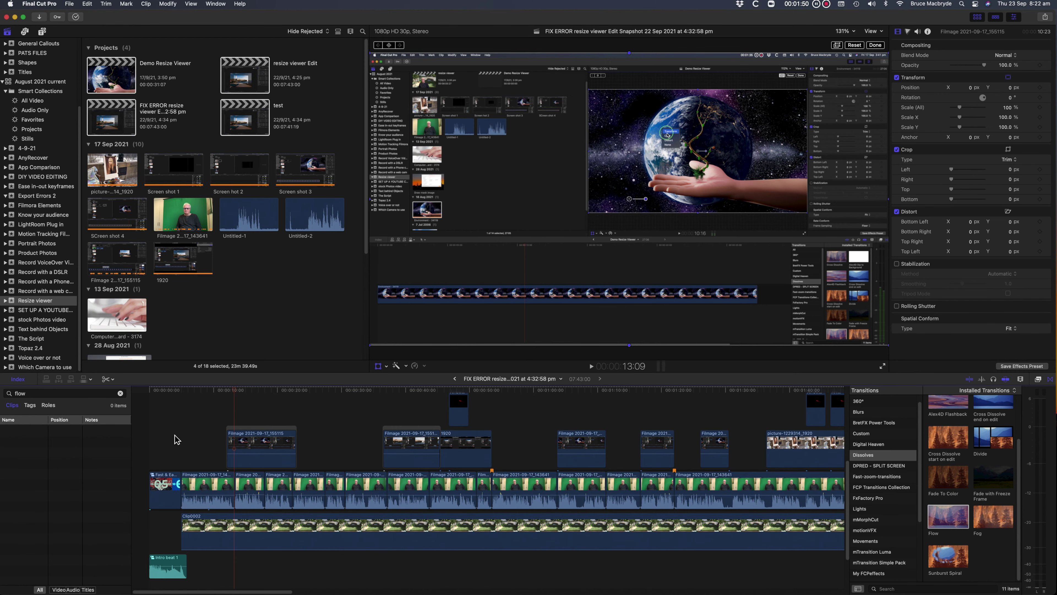
click(186, 427)
Step: Remove attributes from all clips while keeping video effects such as Keyer and Sharpen
key(super+a)
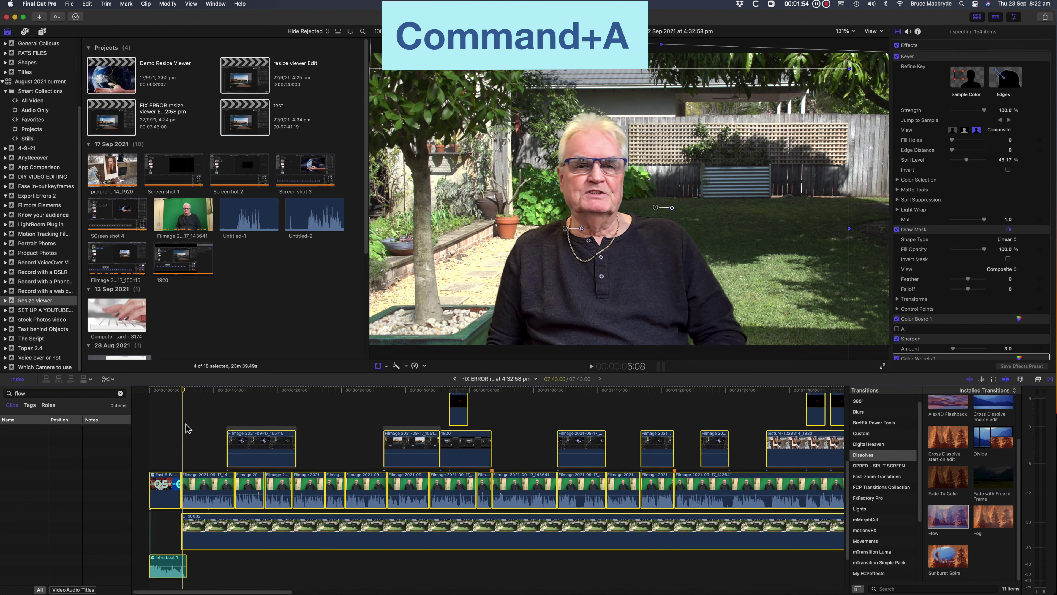
click(89, 5)
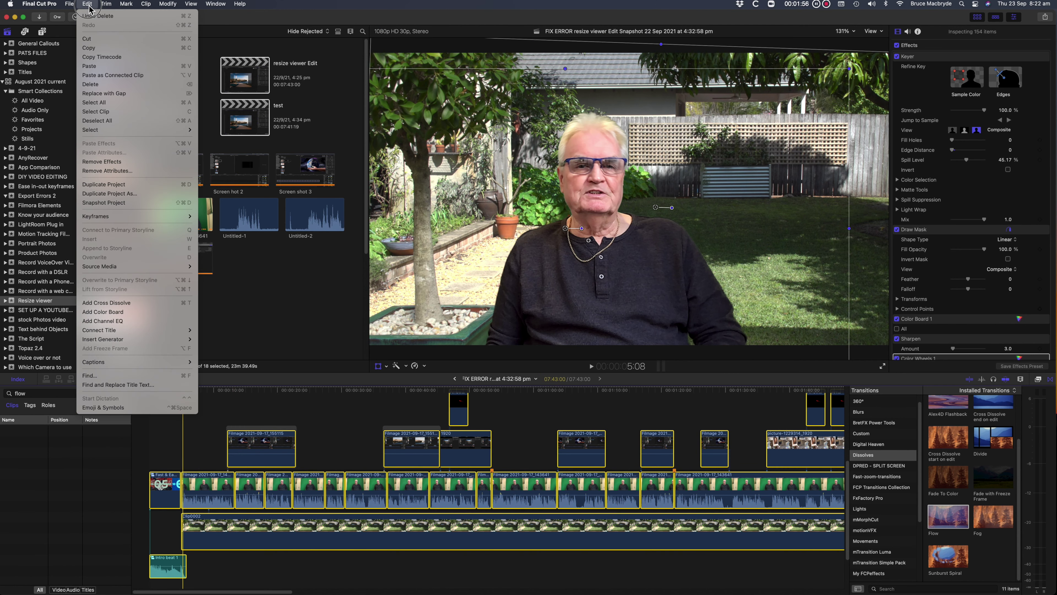
click(125, 170)
click(448, 159)
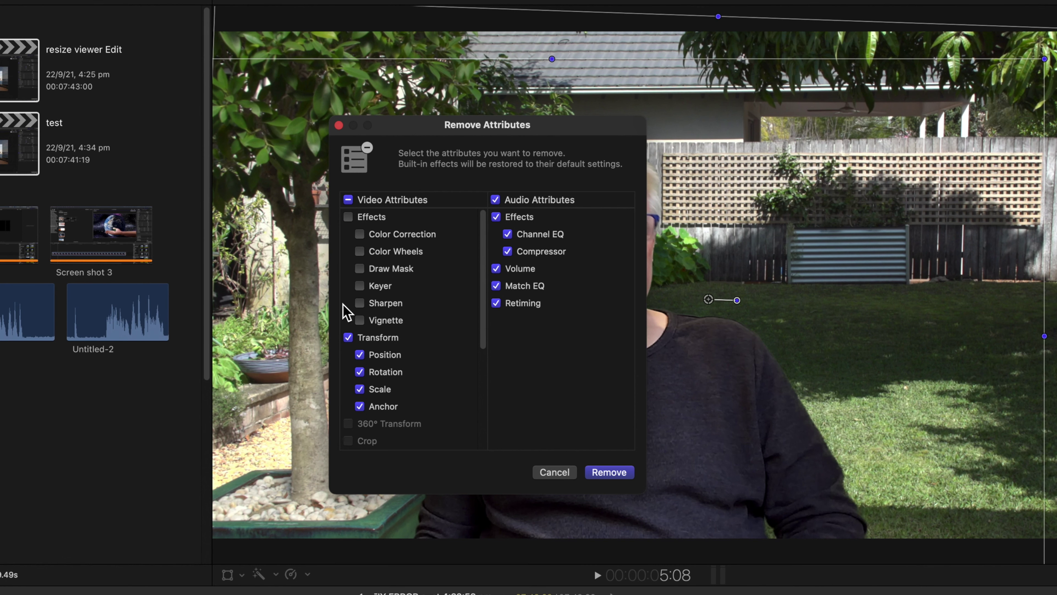
scroll(359, 345, down, 5)
scroll(362, 391, down, 2)
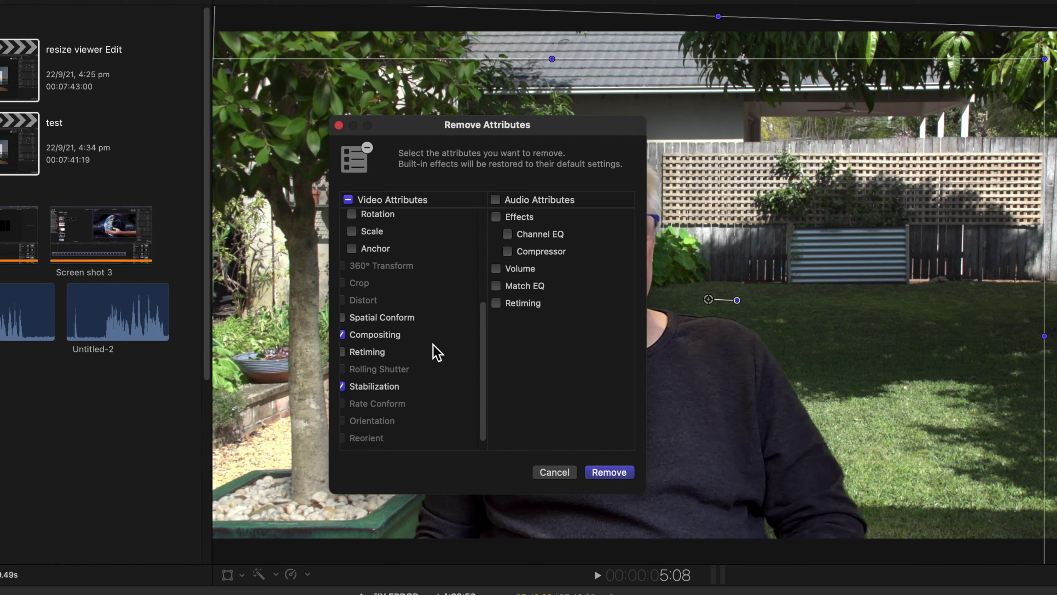
click(609, 471)
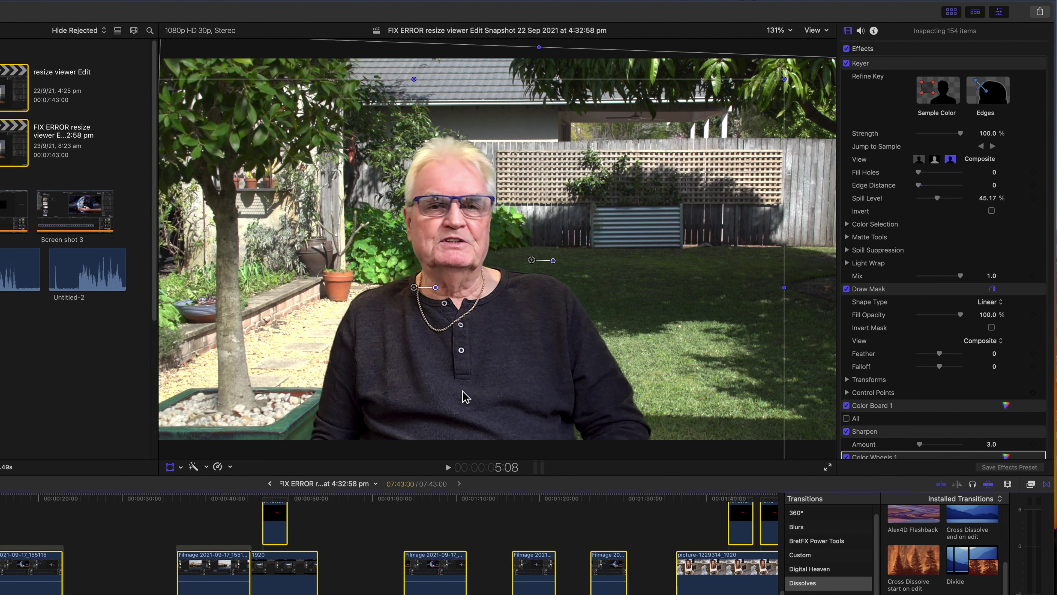
click(1040, 11)
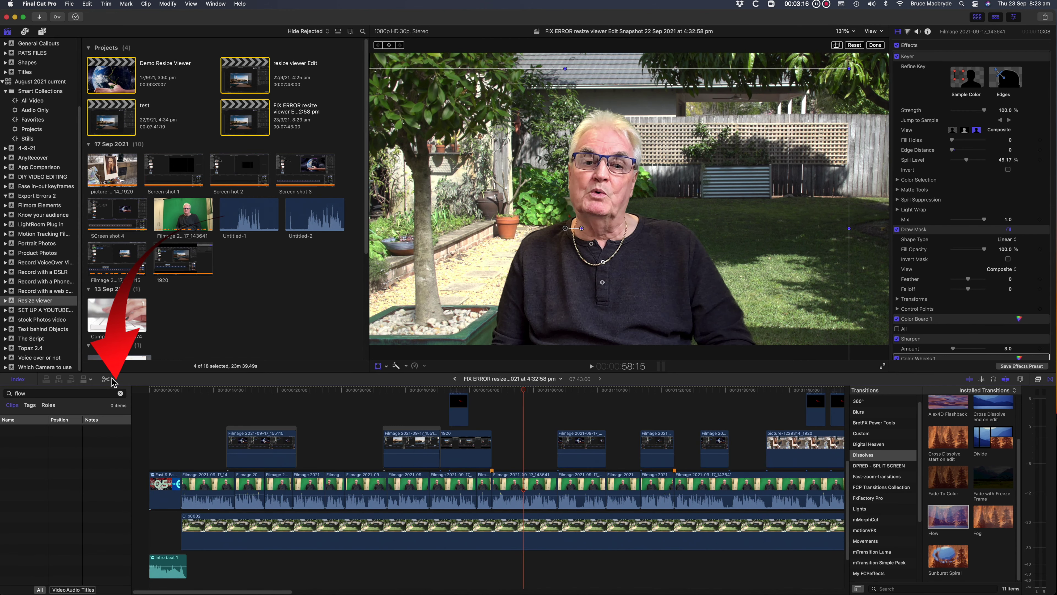
Step: Mark a roughly 01:04:16 range from the storyline's start with Range Selection and show Share destinations
click(112, 380)
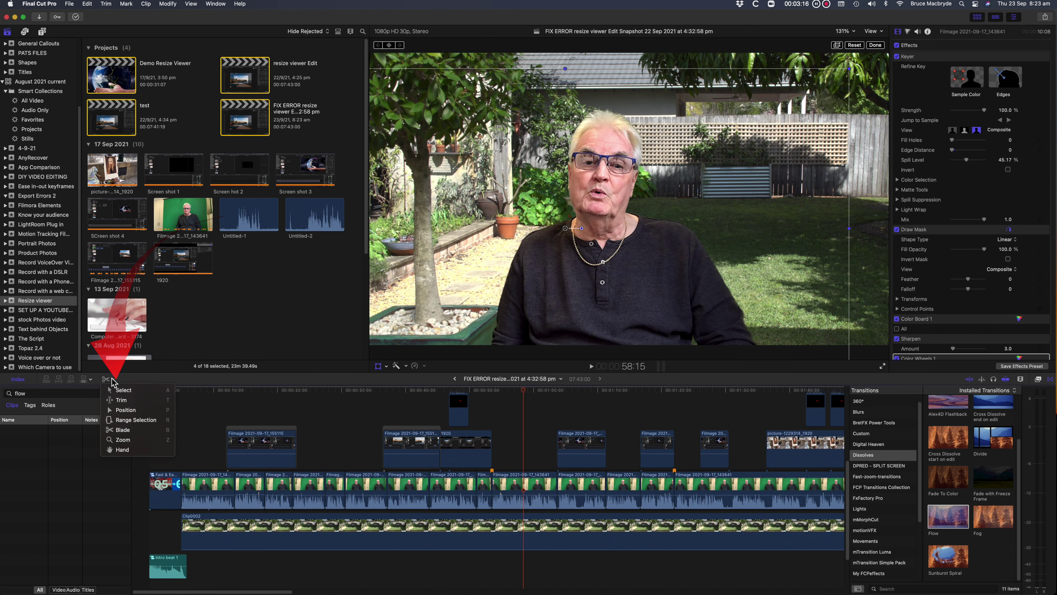
click(128, 421)
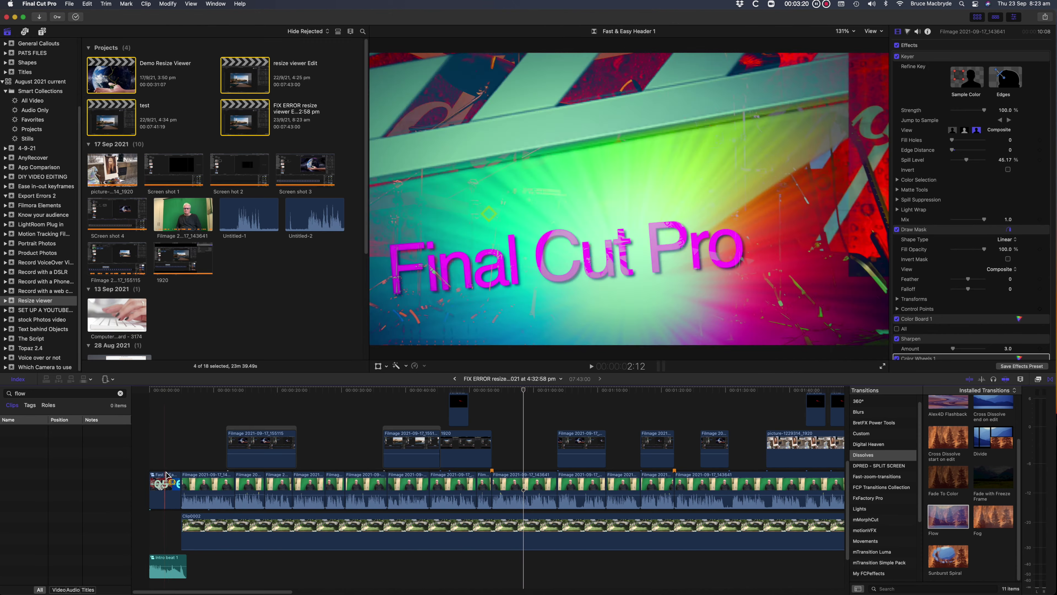
drag(151, 487, 563, 513)
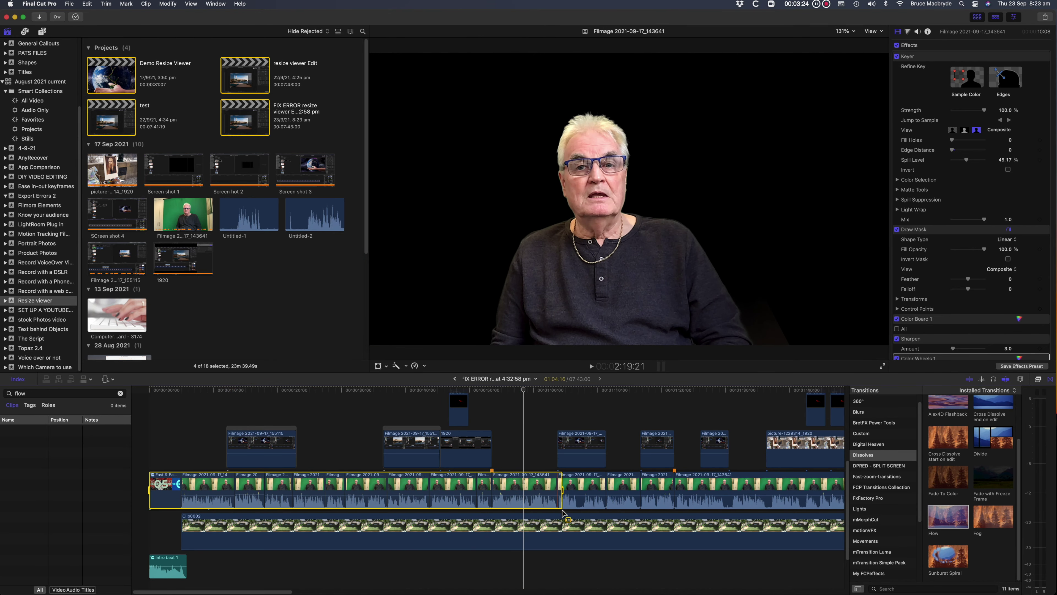
click(1045, 18)
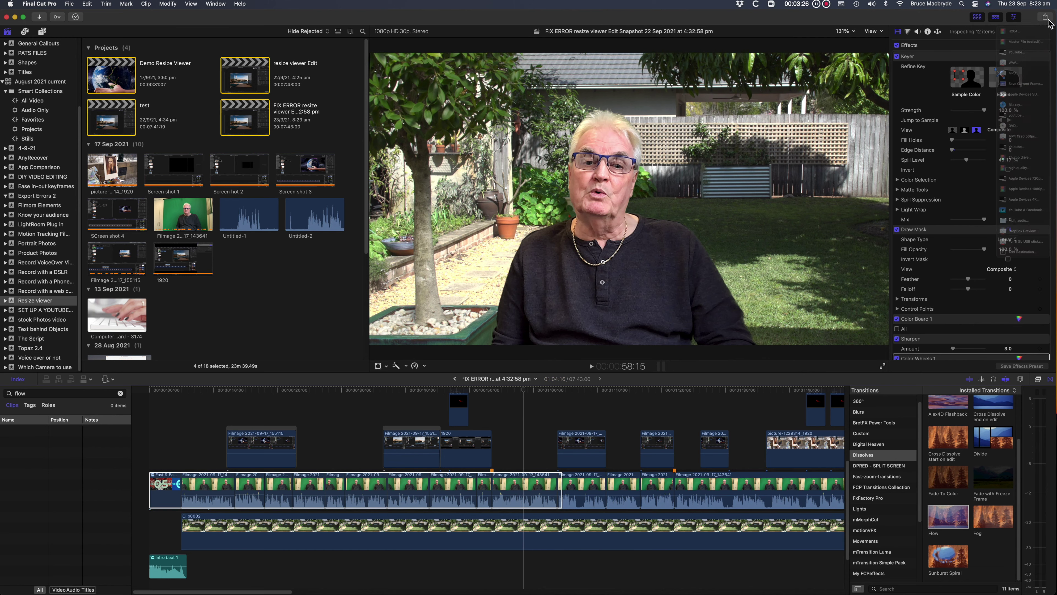